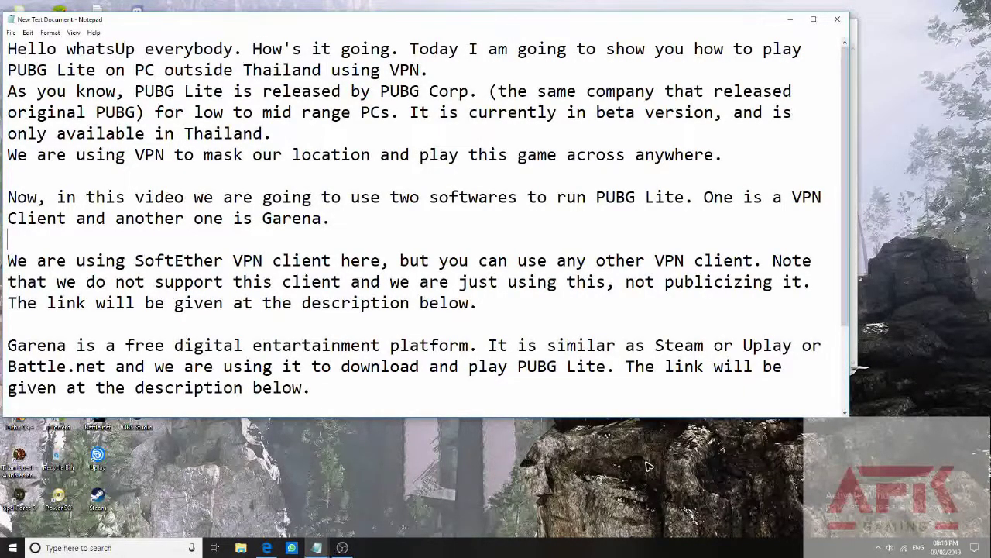
Step: Review the setup steps, then switch to Edge and examine the SoftEther VPN Client download on the VPN Gate page
left_click(855, 307)
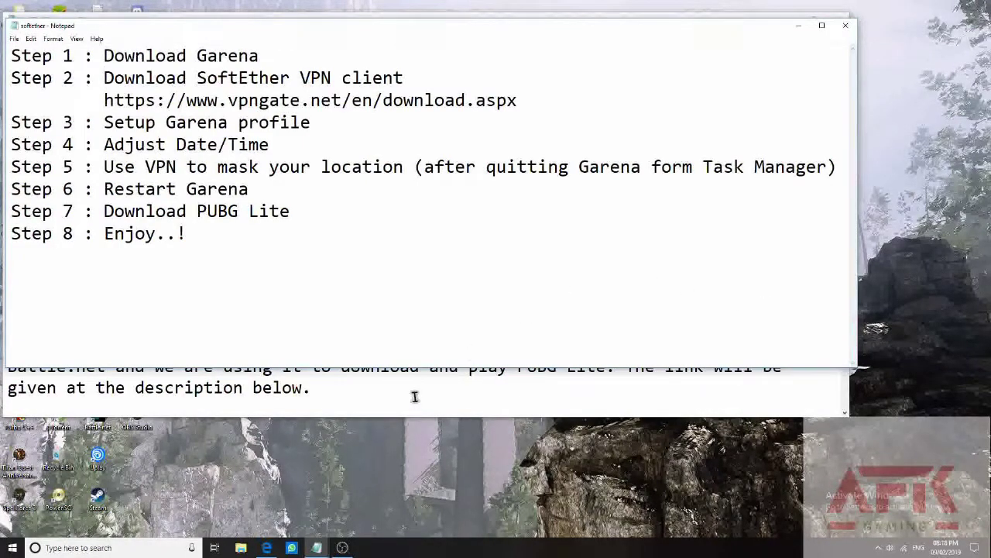
left_click(266, 548)
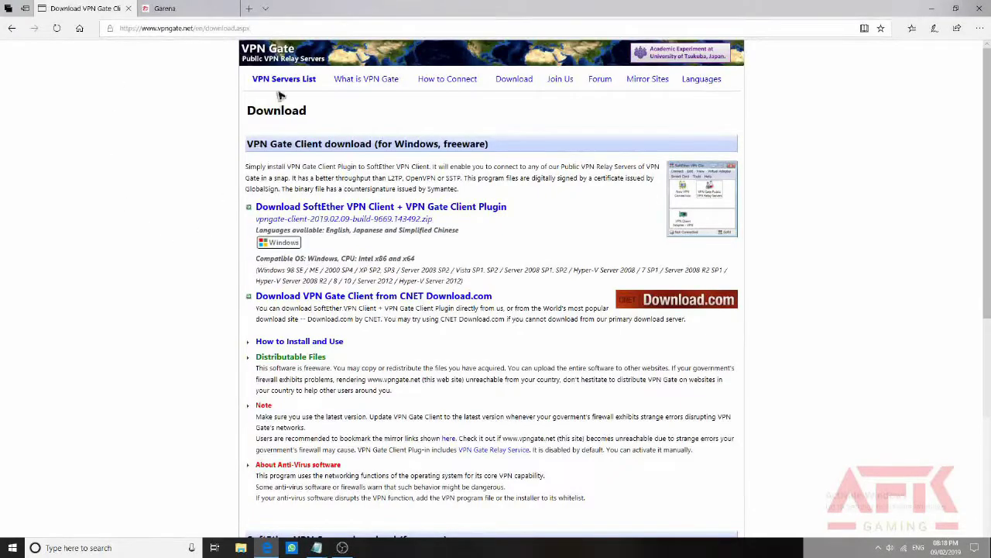
left_click(175, 7)
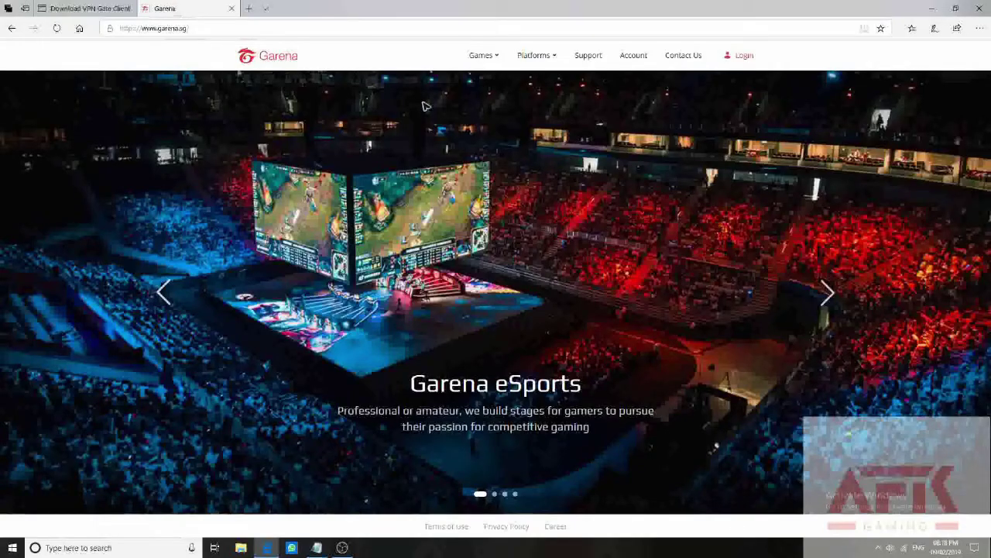
left_click(97, 7)
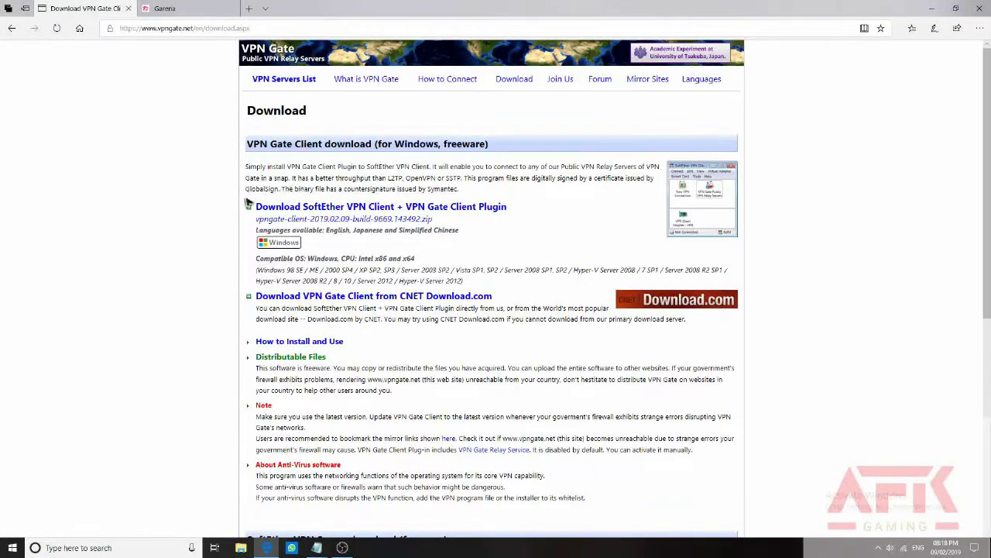
left_click(416, 222)
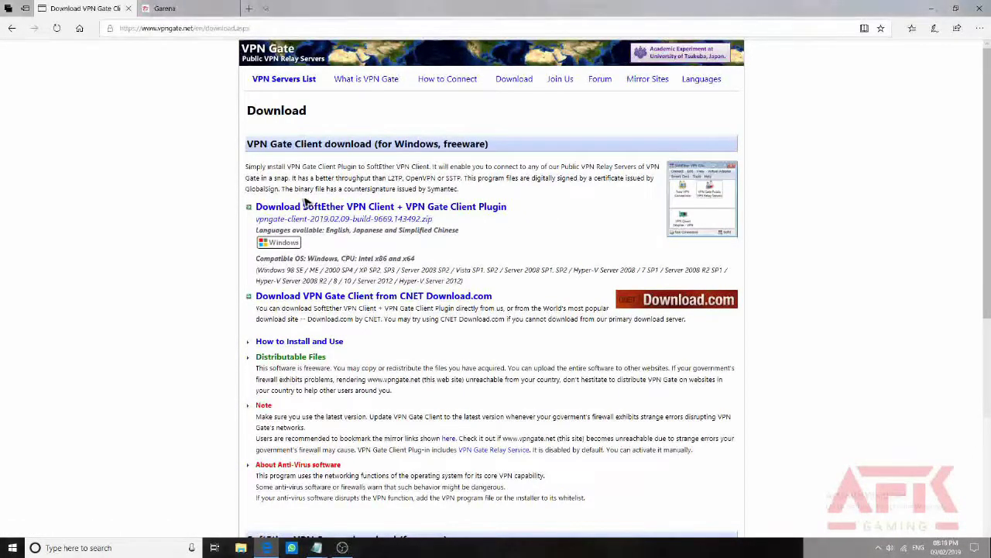
left_click(360, 207)
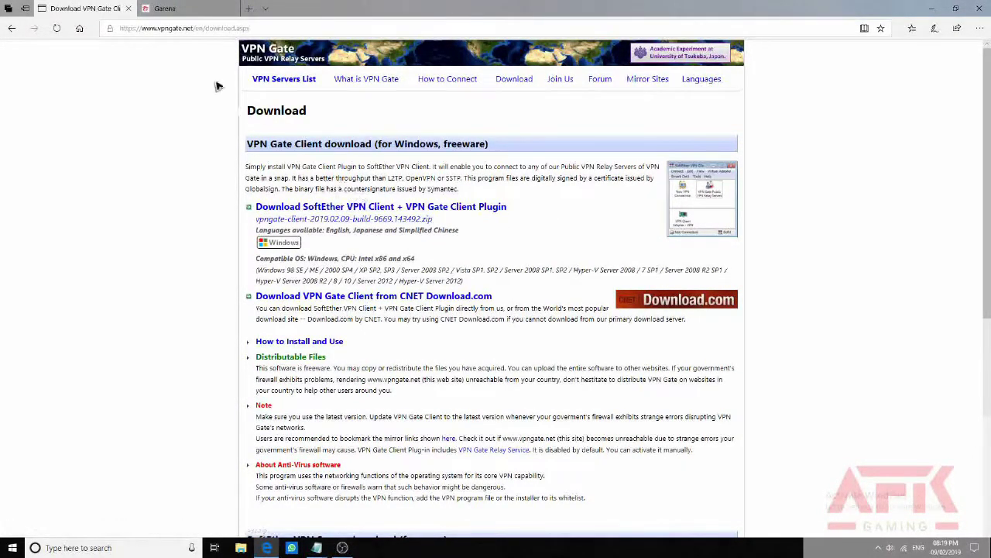
Step: View the Garena PC download page from the Garena site, then close it and minimize the browser
left_click(190, 7)
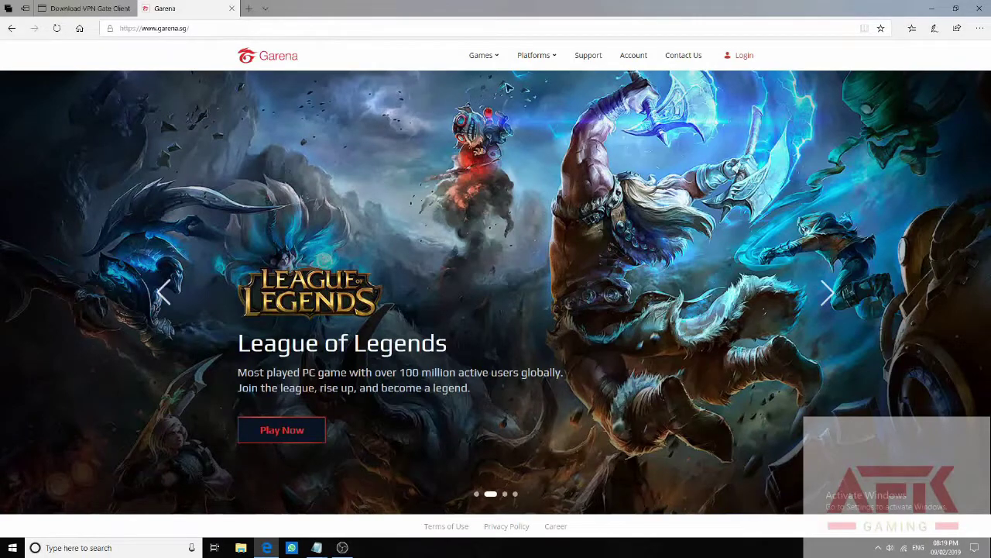
mouse_move(550, 62)
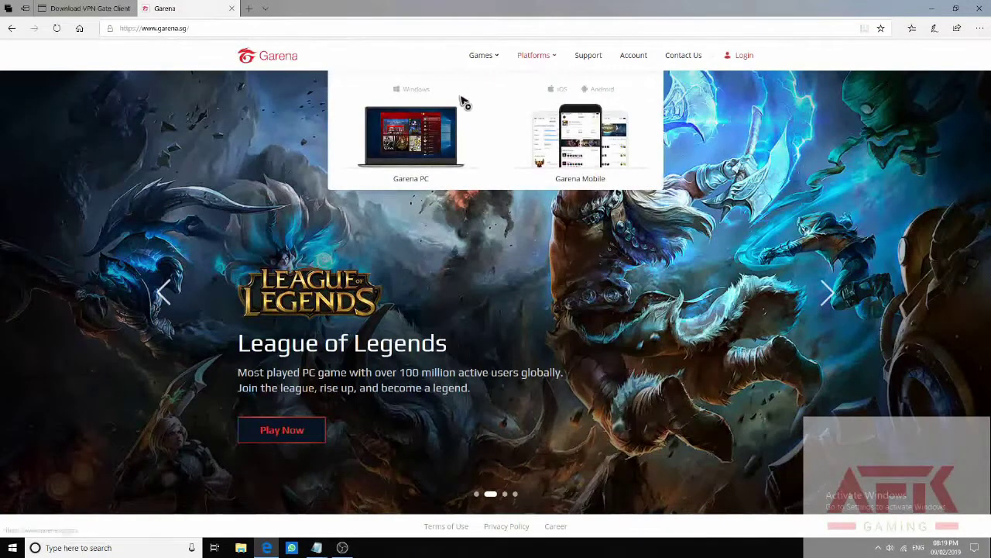
left_click(434, 133)
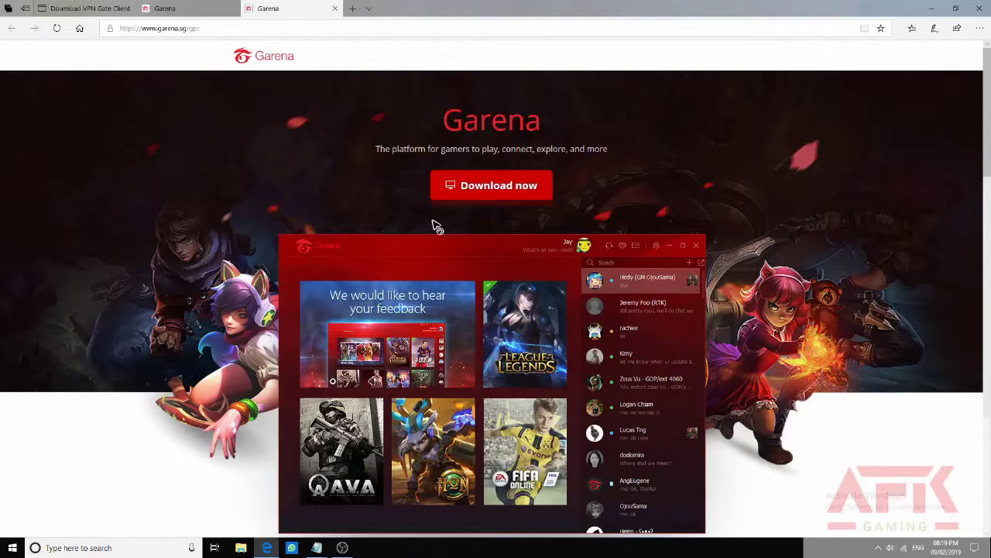
left_click(334, 9)
left_click(932, 8)
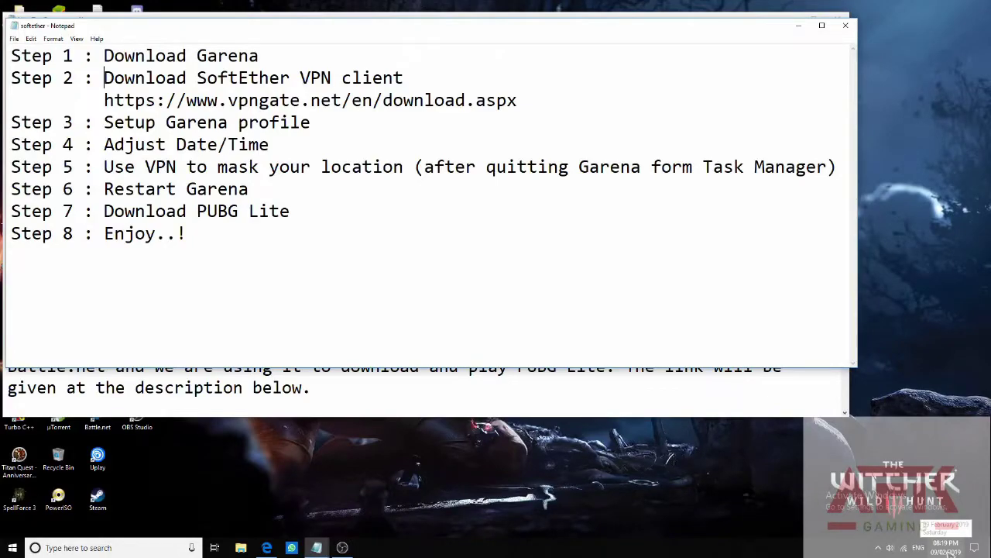
Step: Turn off automatic time in Windows date and time settings and set the time zone to (UTC+07:00) Bangkok, Hanoi, Jakarta
right_click(948, 552)
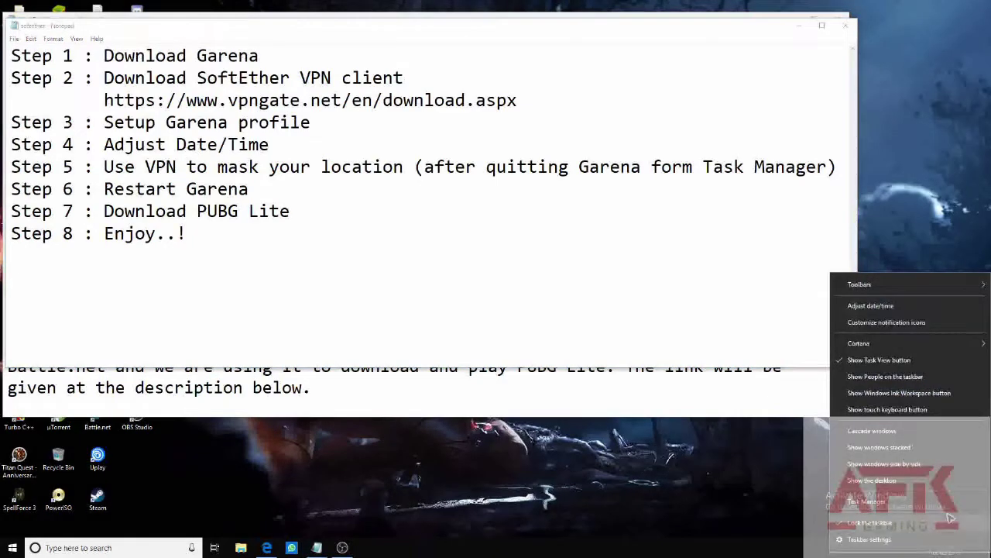
left_click(908, 308)
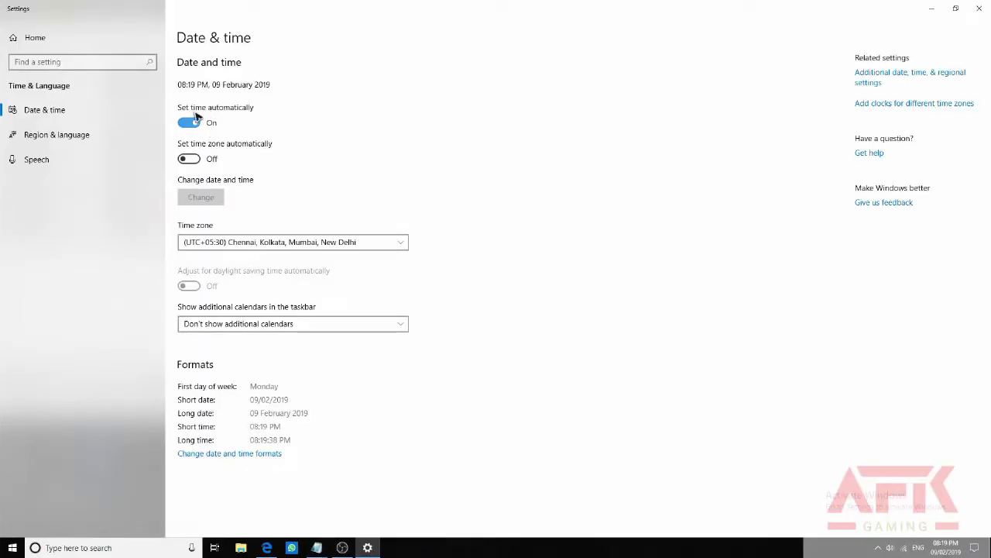
left_click(194, 124)
left_click(377, 244)
scroll(367, 294, "down", 1)
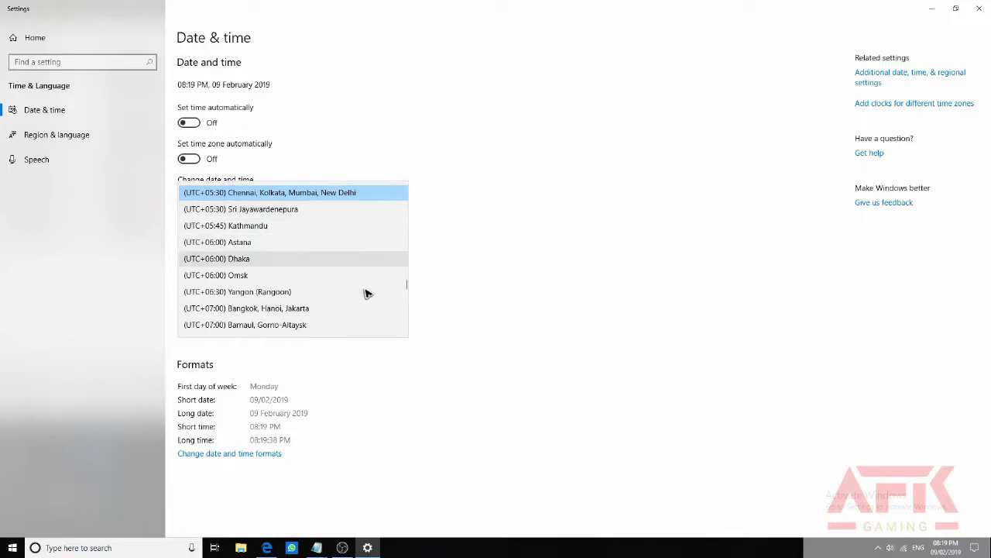
left_click(363, 309)
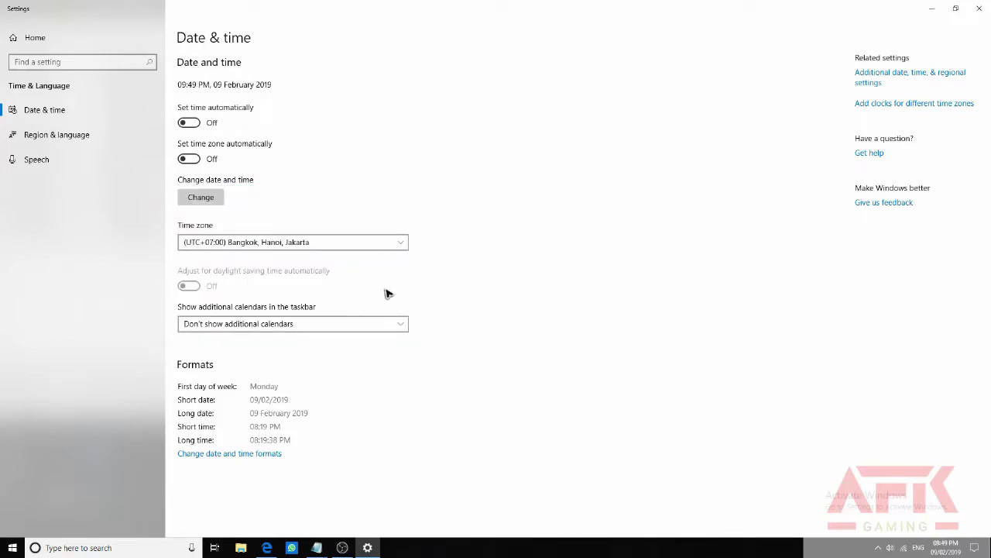
left_click(979, 8)
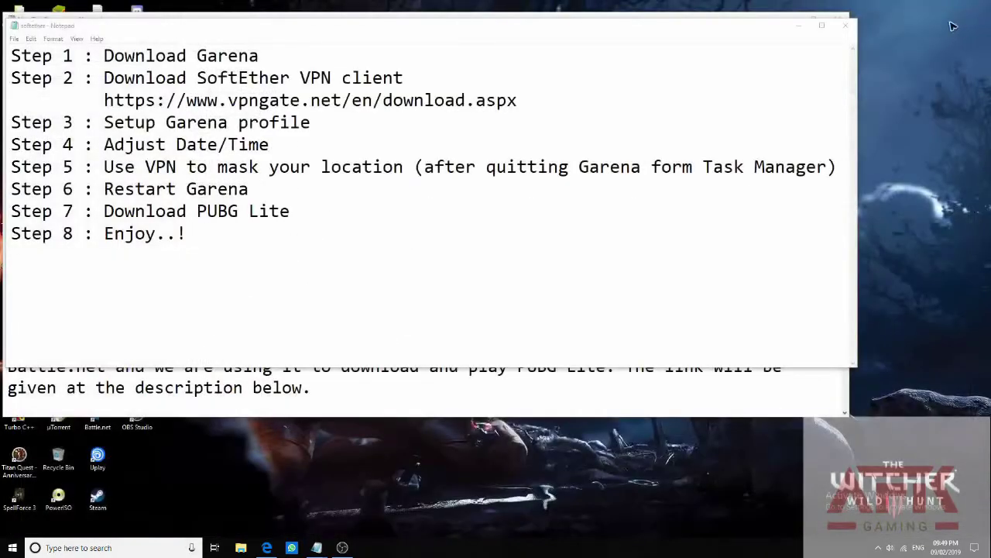
Step: Move the notes aside, launch Garena from the desktop and log in with the remembered account
left_click_drag(525, 27, 713, 15)
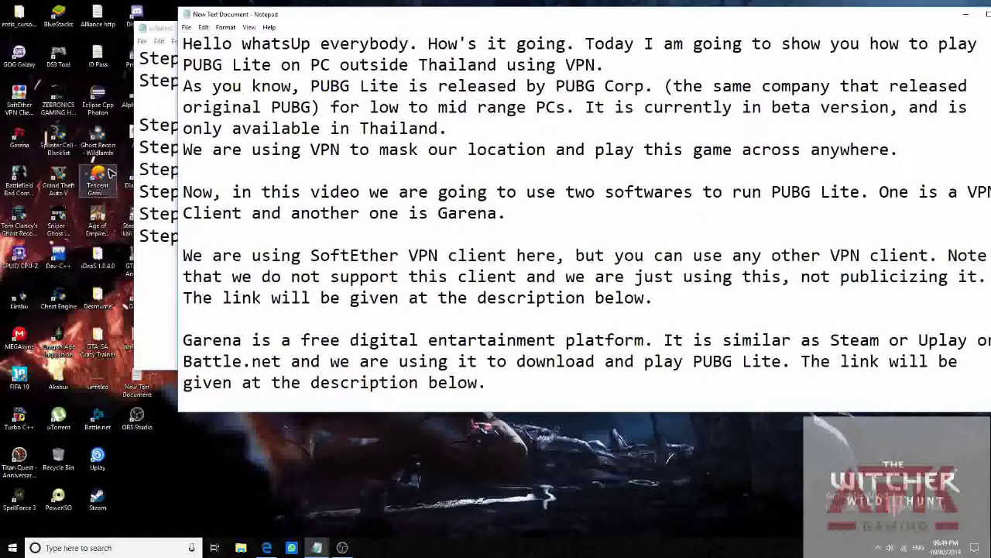
double_click(19, 146)
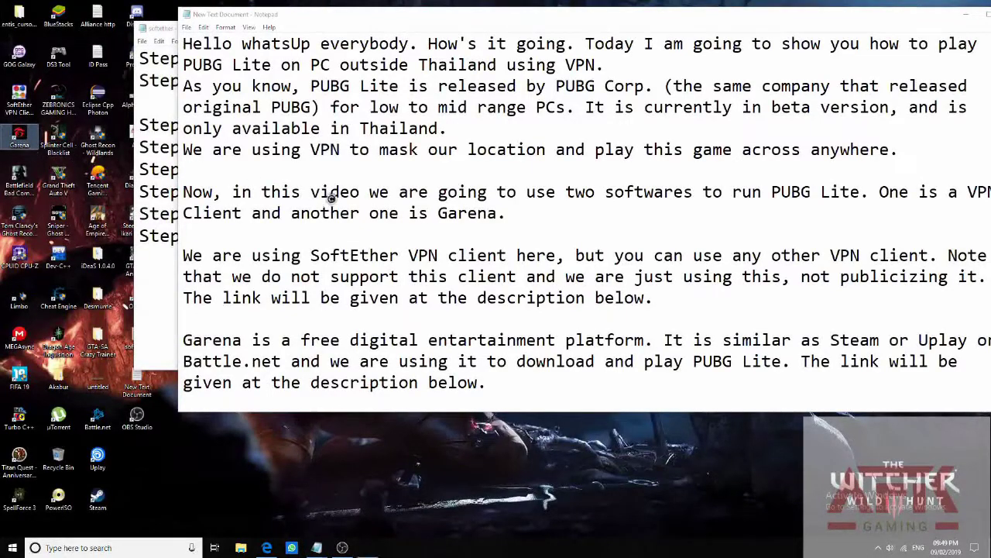
left_click(473, 354)
left_click(166, 318)
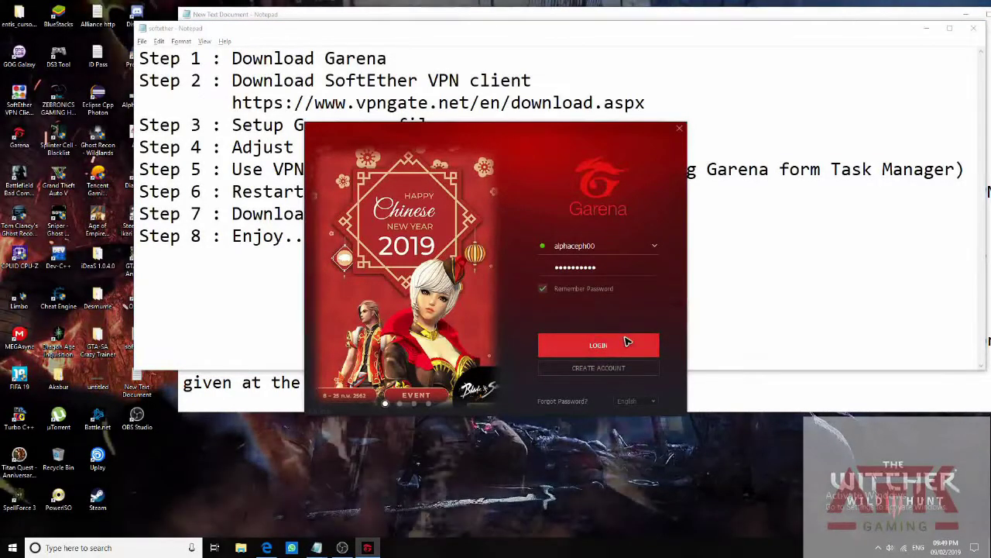
left_click(627, 342)
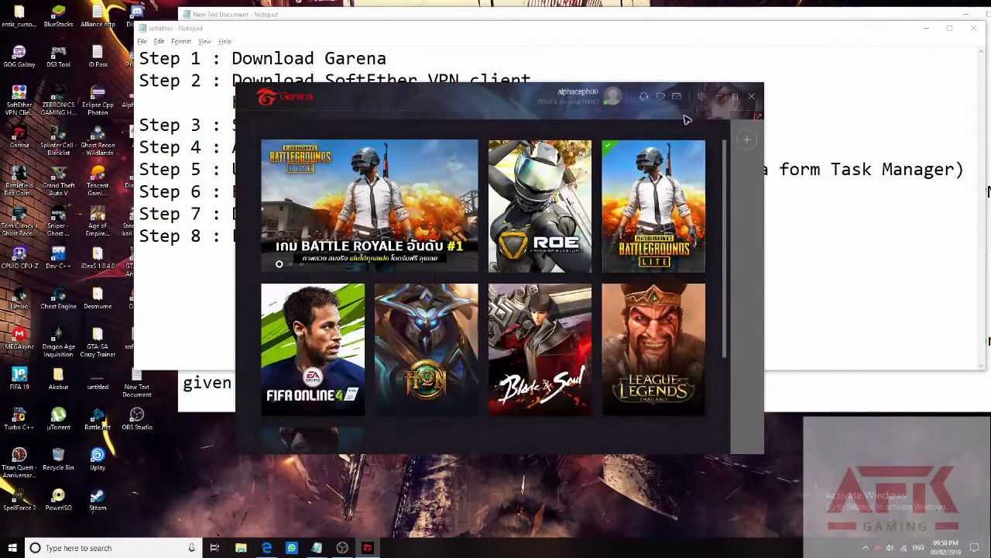
Step: Save Garena's general settings with the region set to Thailand
left_click(701, 96)
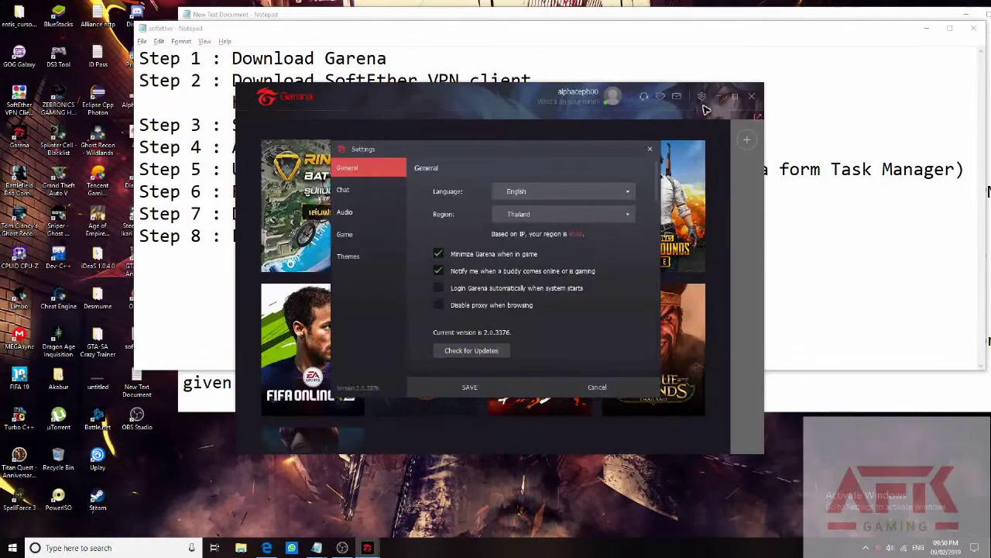
left_click(608, 218)
left_click(608, 218)
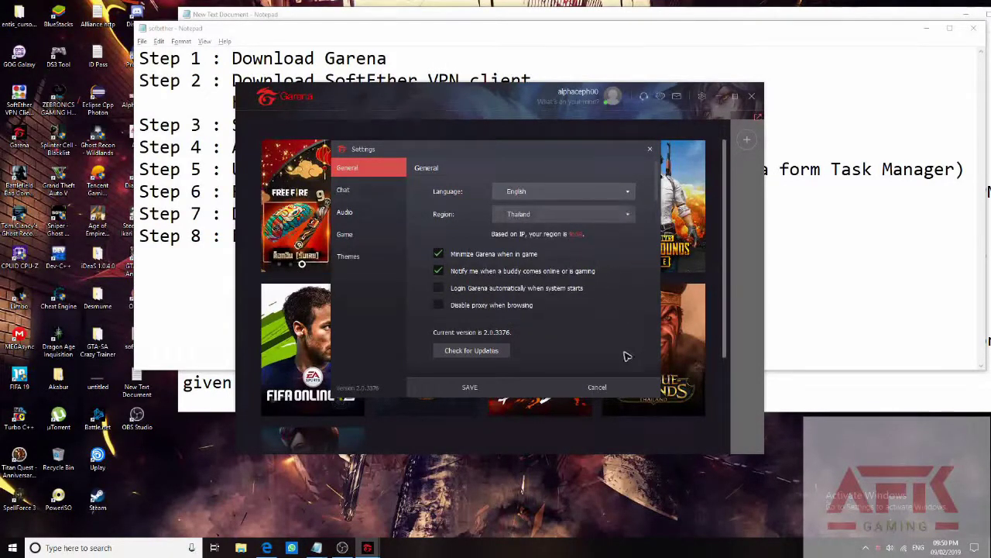
left_click(495, 391)
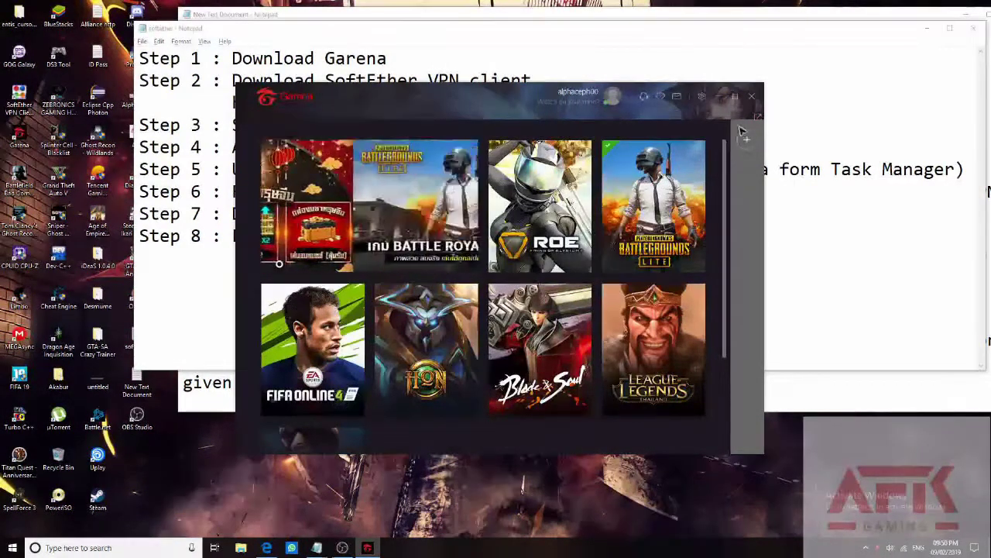
Step: Close the Garena window and show the detailed process list in Task Manager
left_click(752, 96)
right_click(635, 548)
left_click(663, 507)
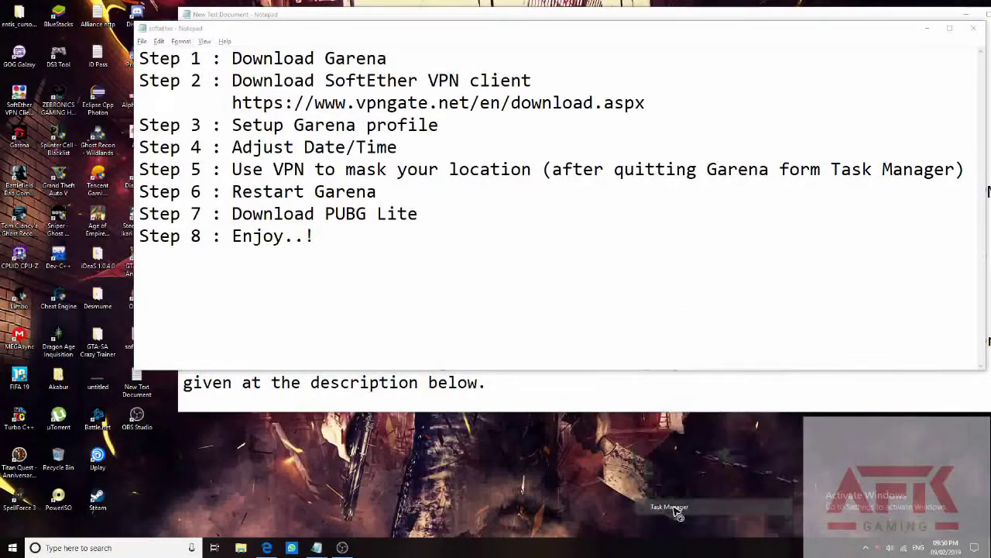
left_click(350, 34)
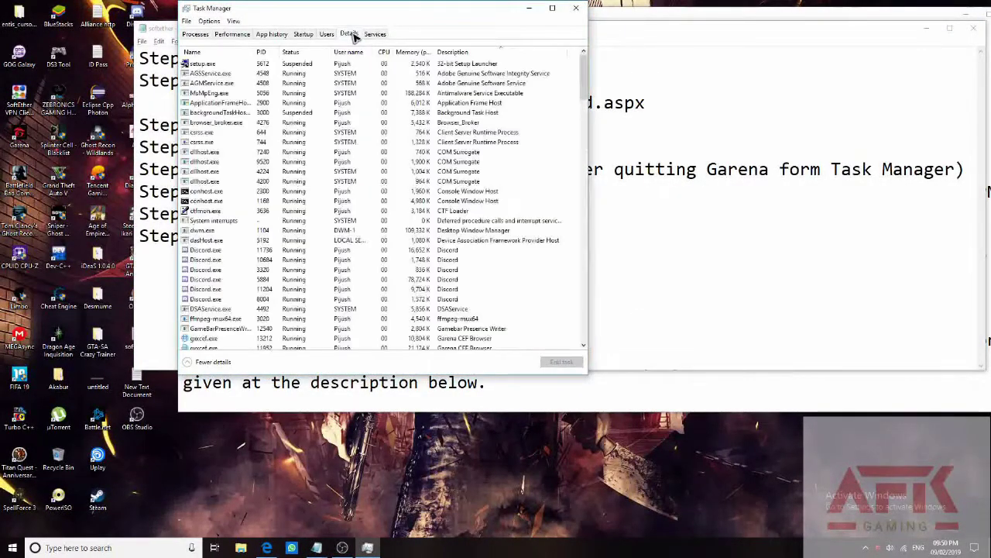
Step: End the Garena.exe process and the process tree of the Garena platform service gxxsvc.exe, then close Task Manager
right_click(255, 62)
key("Escape")
scroll(329, 228, "down", 4)
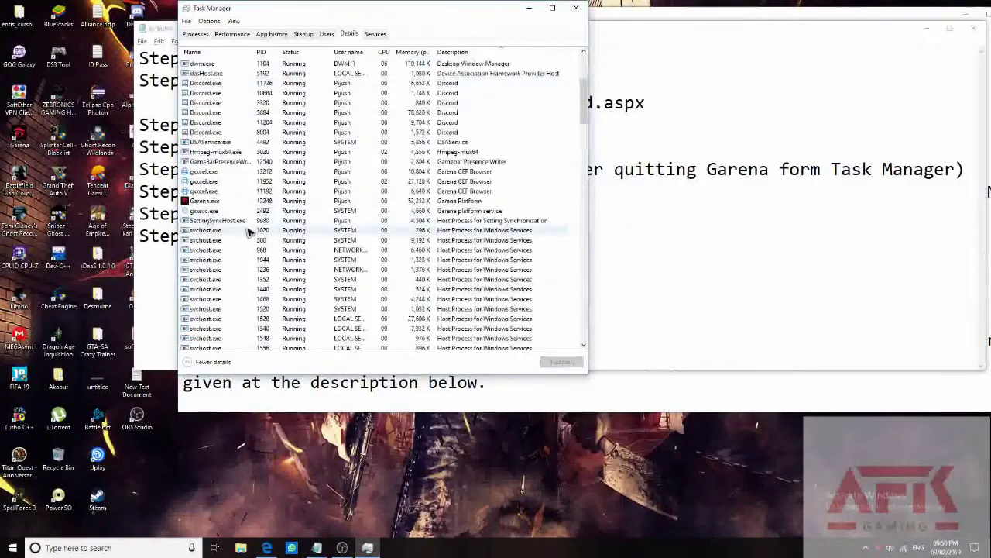
scroll(329, 228, "up", 4)
right_click(220, 198)
key("Escape")
scroll(215, 319, "down", 1)
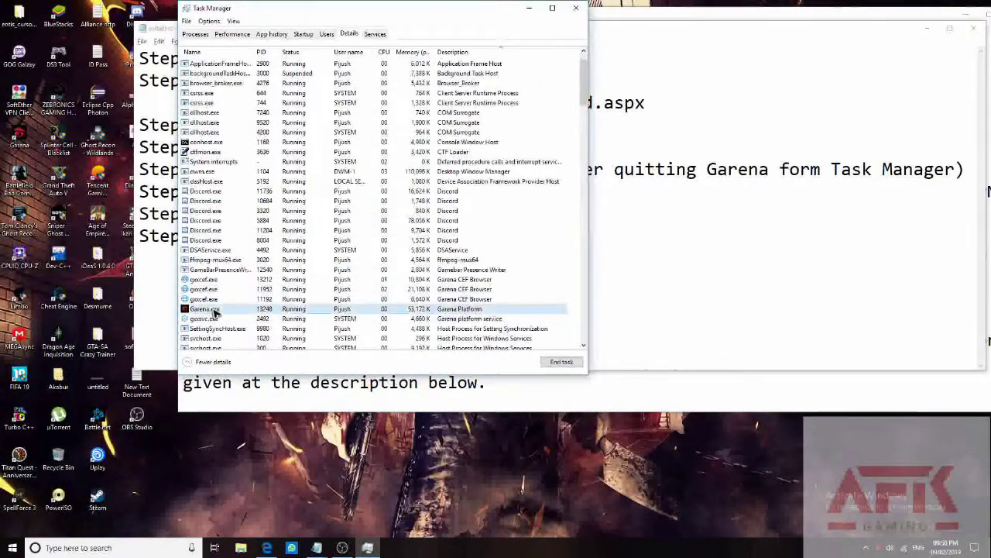
right_click(247, 273)
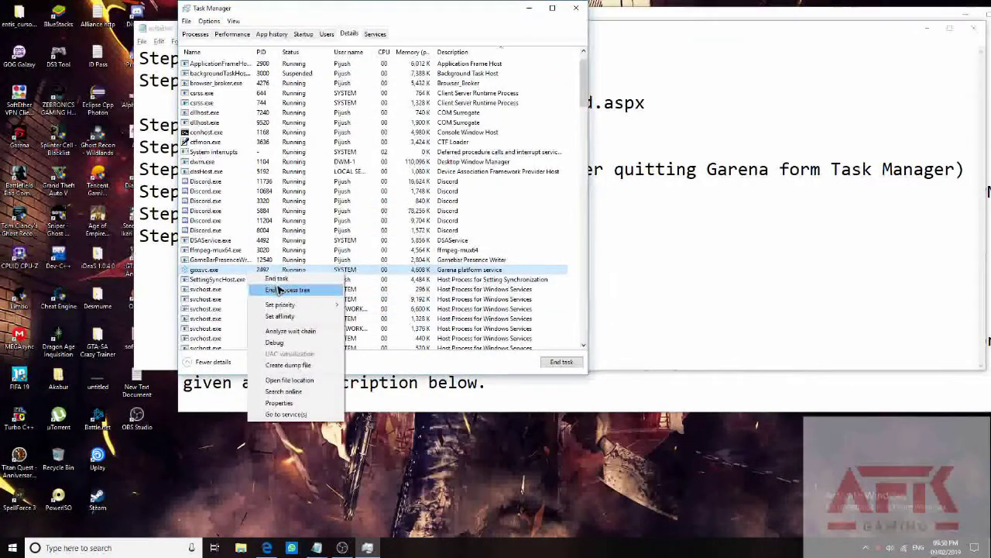
left_click(283, 290)
left_click(504, 292)
left_click(576, 8)
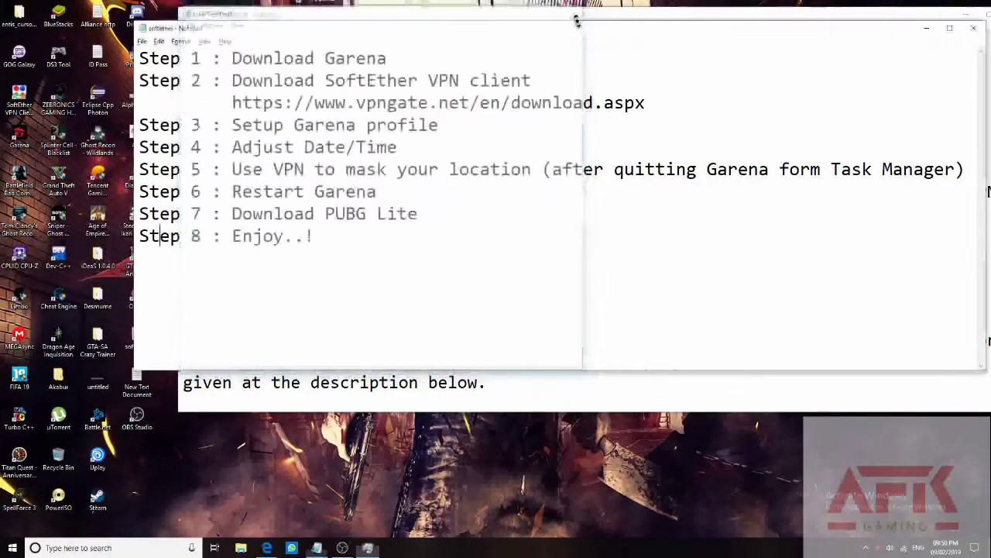
Step: Launch SoftEther VPN Client Manager, open the VPN Gate Public VPN Relay Servers and refresh the server list
left_click(19, 101)
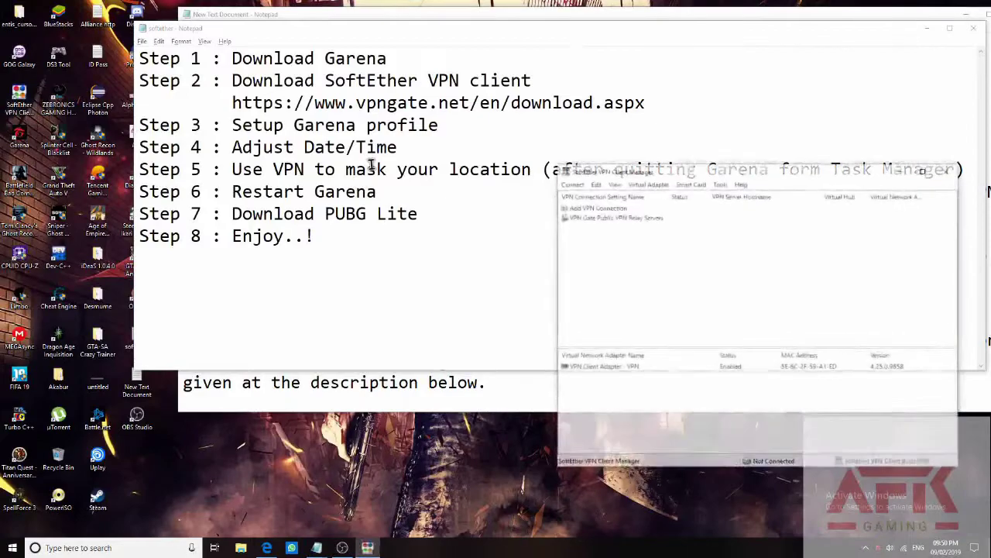
double_click(587, 215)
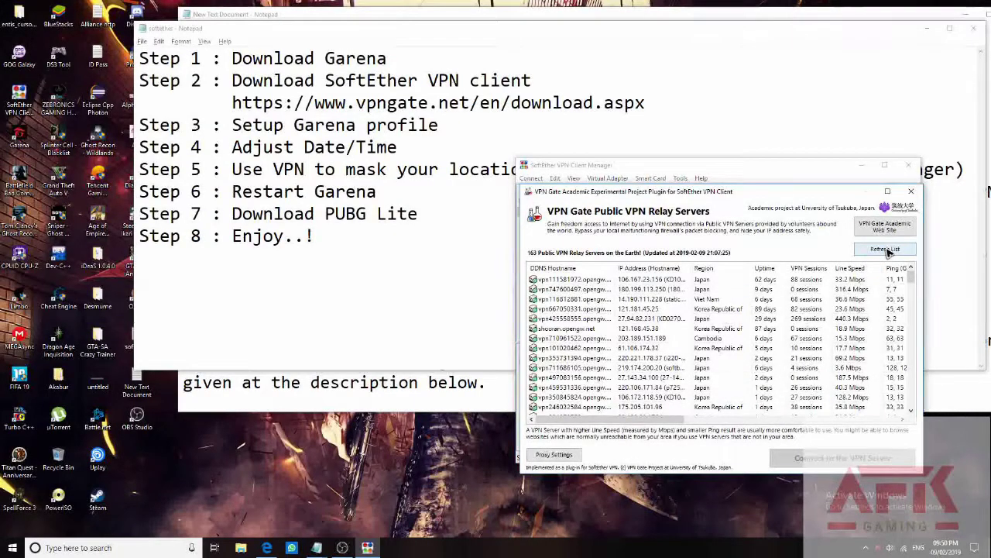
left_click(888, 251)
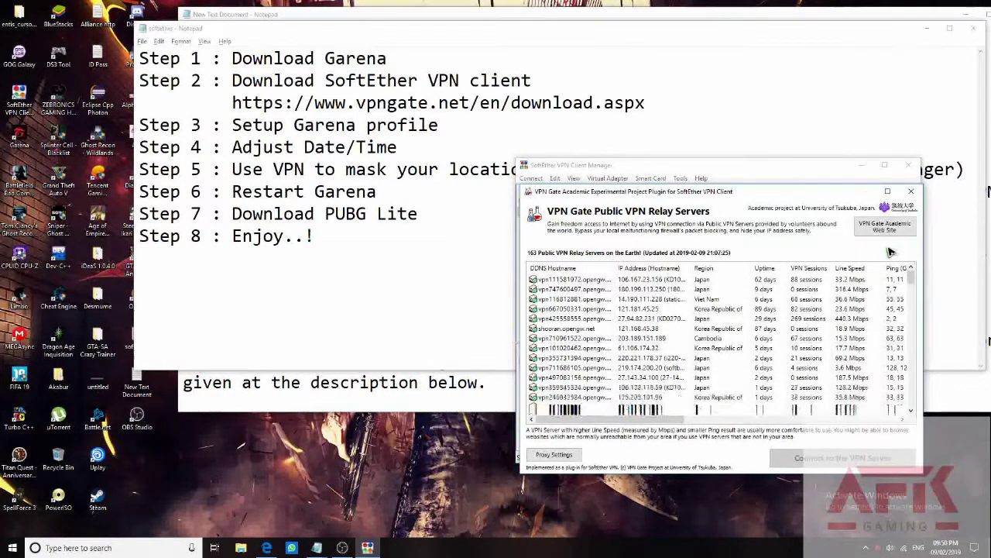
Step: Sort the relay servers by region, connect to Thailand server vpn266271369.opengw.net over UDP, and minimize the VPN manager
left_click(720, 269)
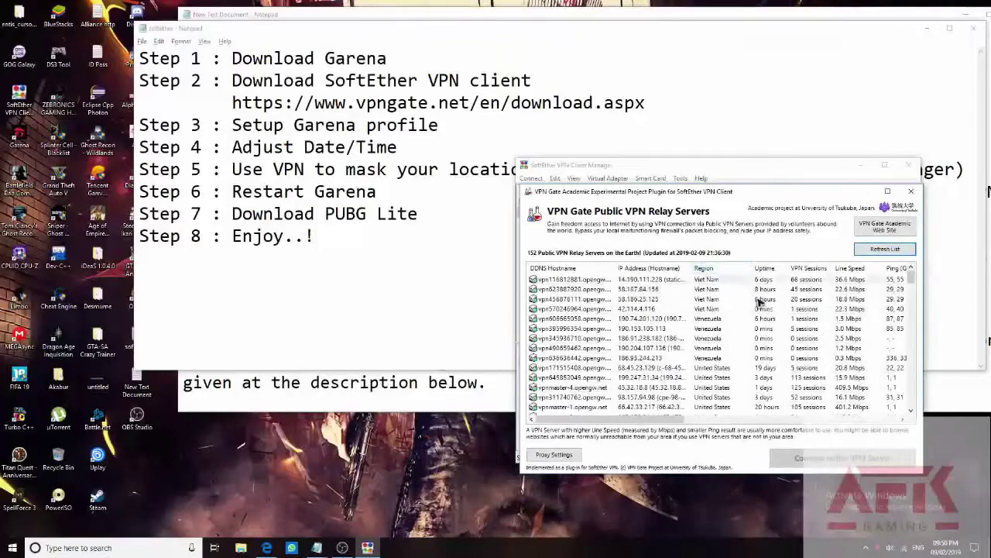
scroll(763, 318, "down", 5)
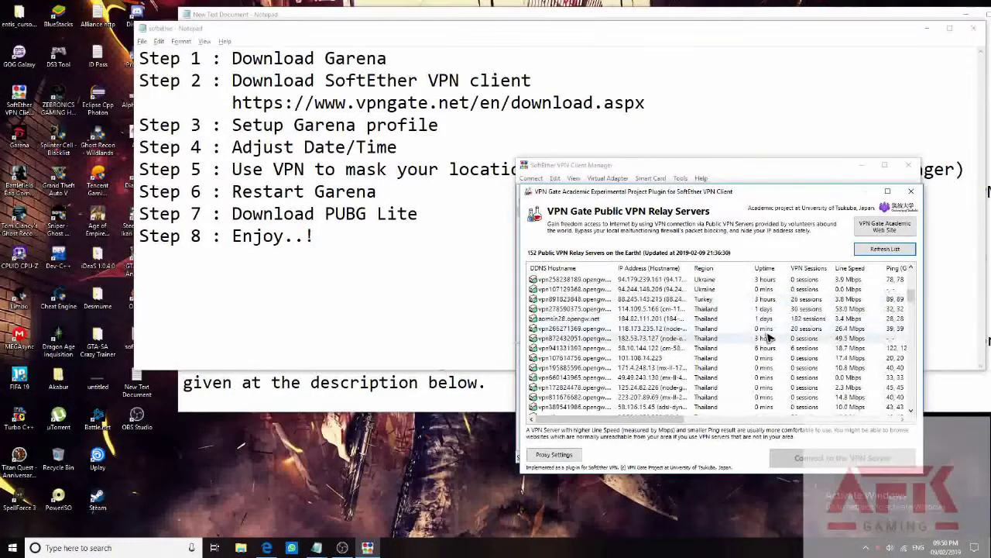
scroll(766, 338, "down", 1)
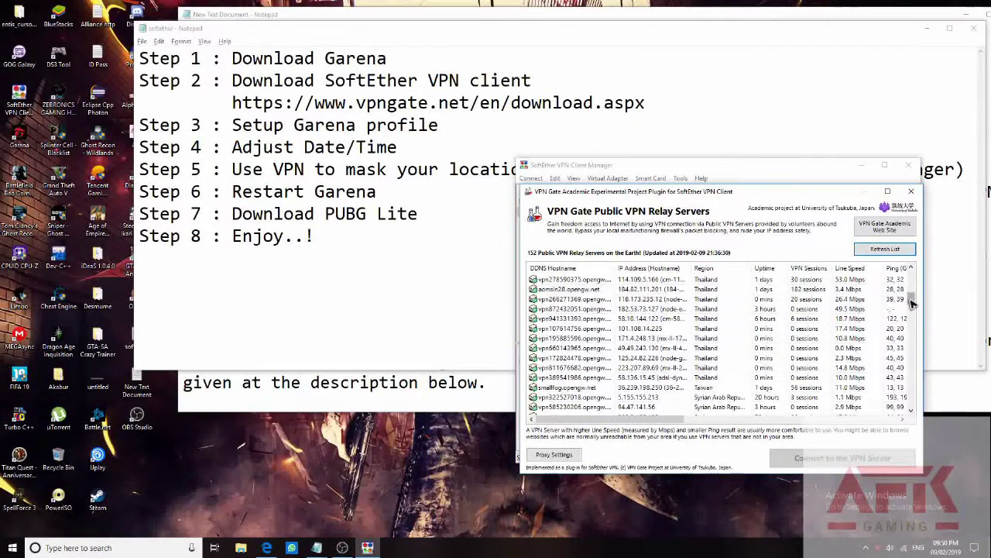
scroll(912, 304, "up", 1)
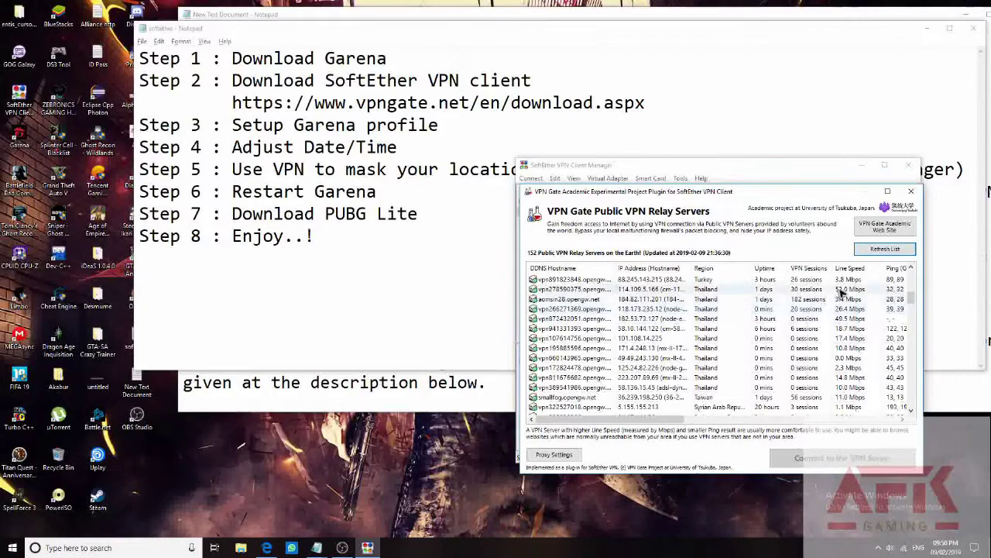
left_click(779, 309)
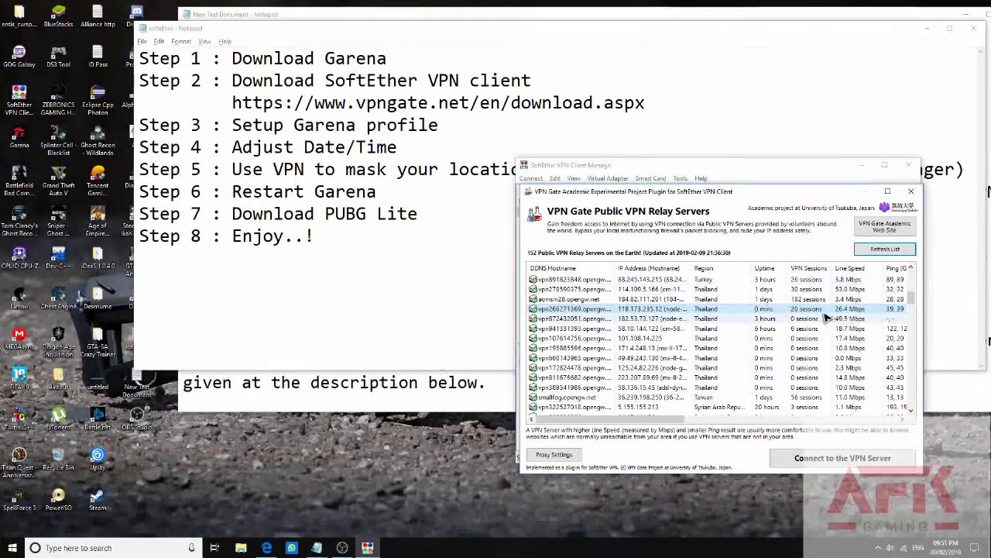
double_click(706, 311)
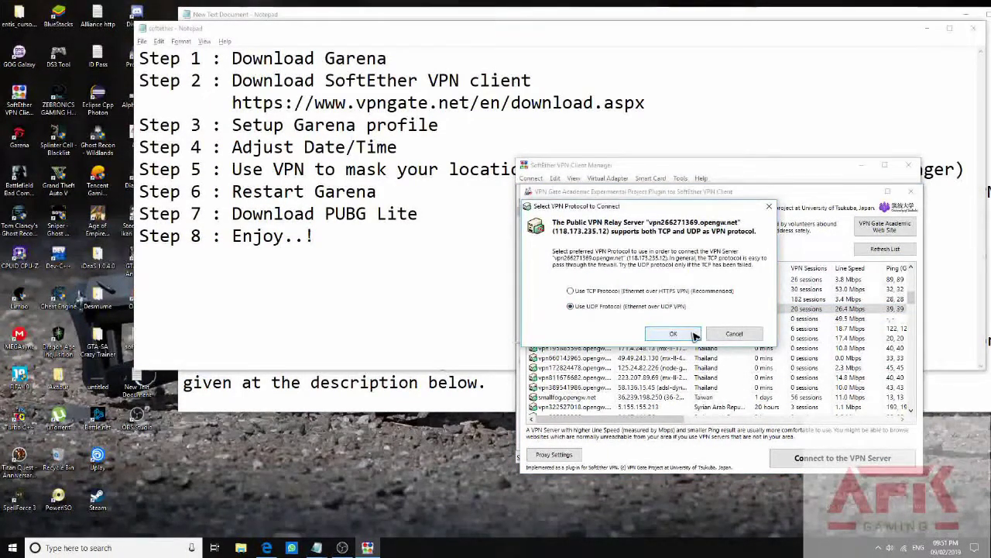
left_click(681, 337)
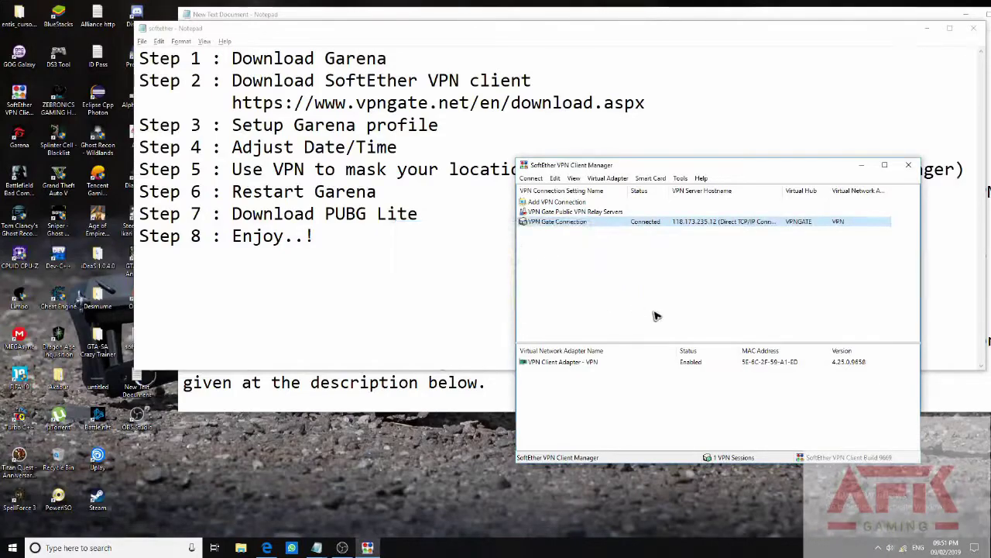
left_click(861, 165)
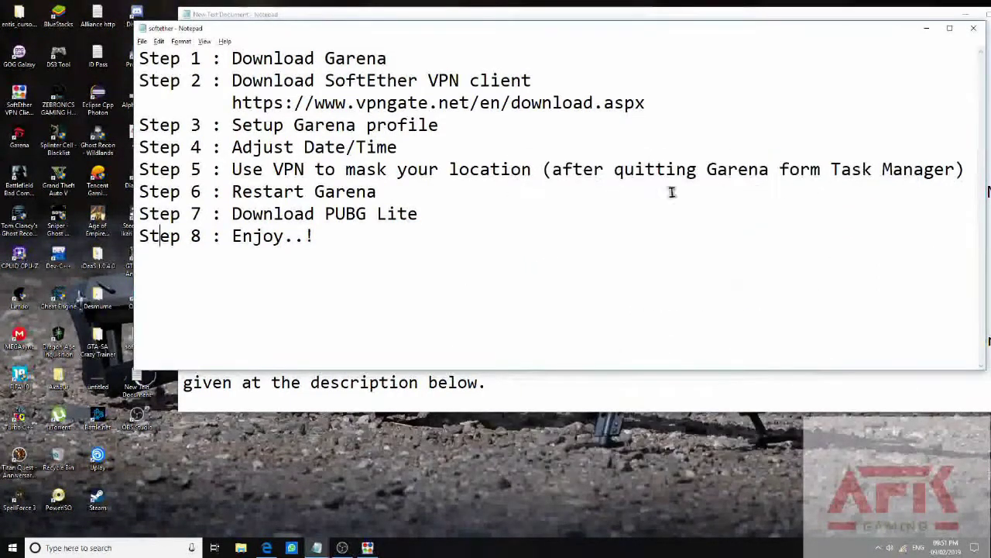
Step: Relaunch Garena and allow the Garena platform service to make changes to the device
double_click(15, 138)
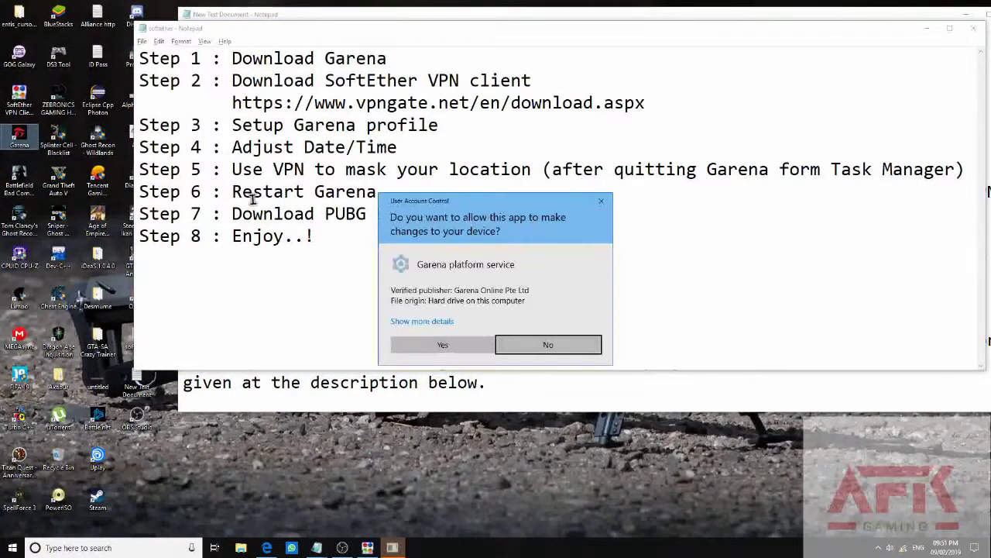
left_click(468, 345)
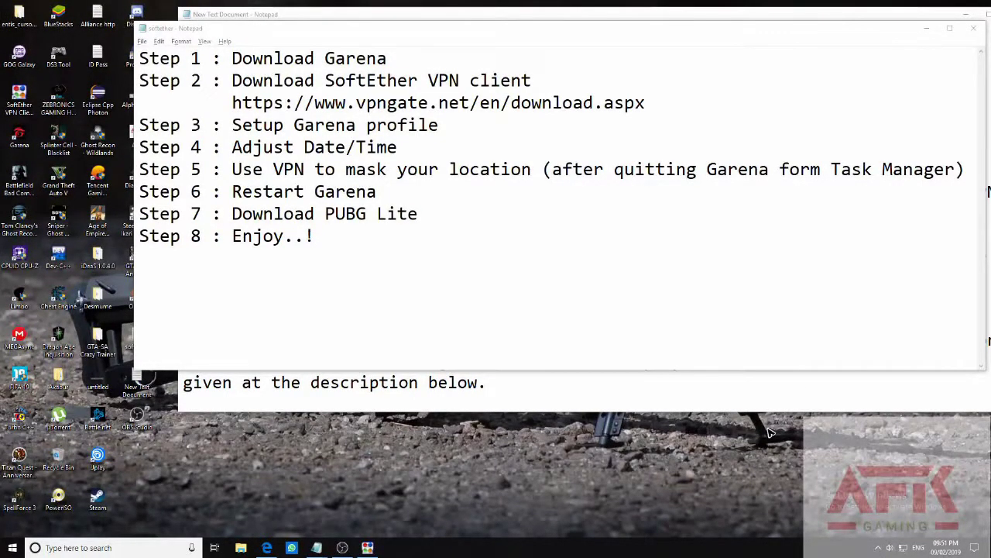
left_click(609, 347)
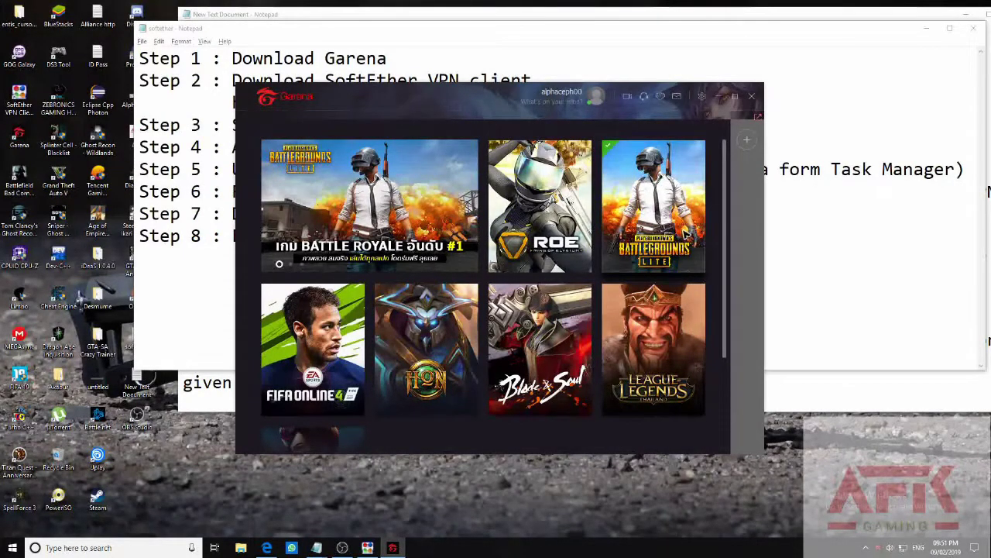
Step: Launch PUBG Lite from its Garena game page and reconnect to the game server
left_click(685, 236)
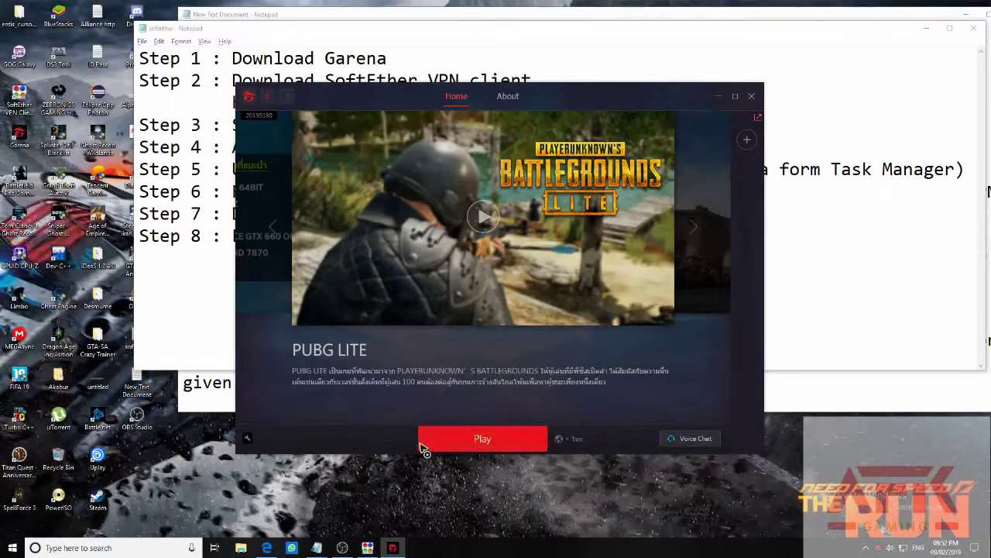
left_click(475, 441)
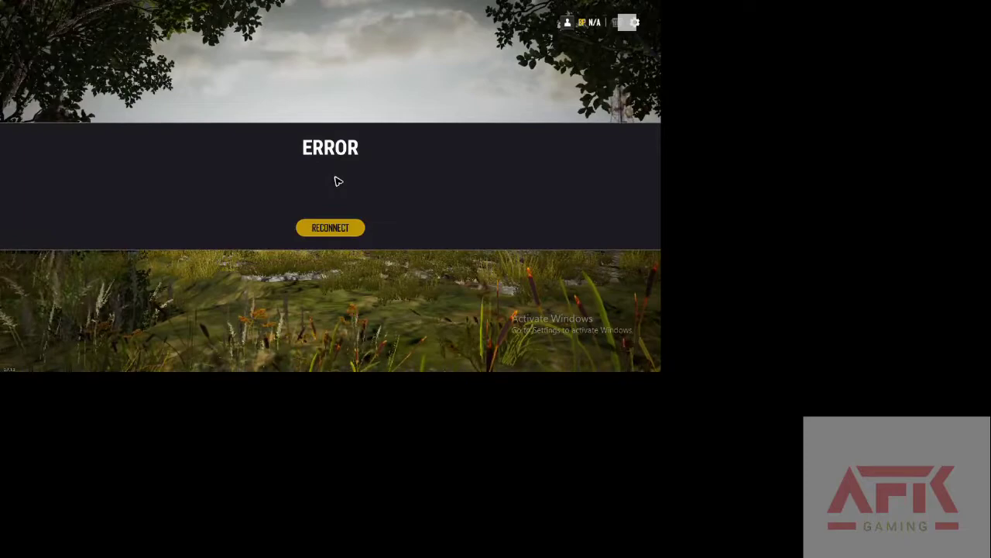
left_click(341, 229)
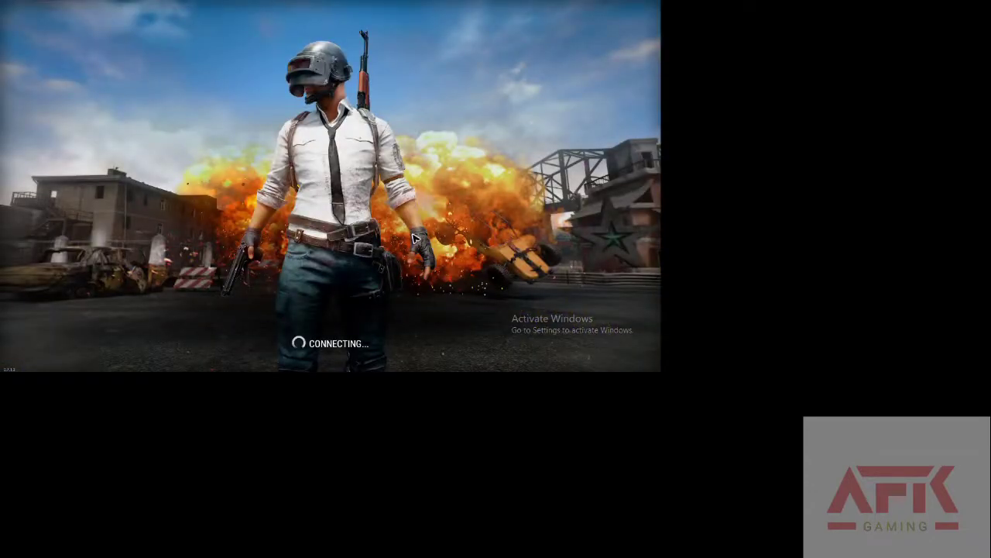